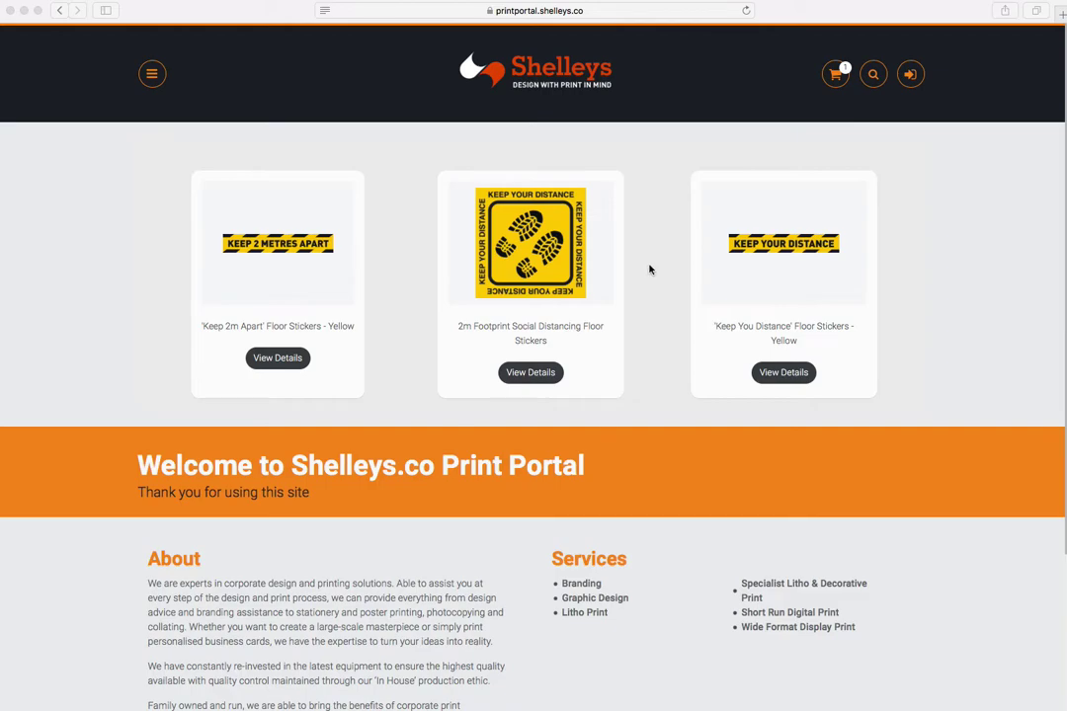
Step: Open the SocDist Design Your Own category of the store
{"action": "scroll", "coordinate": [446, 169], "scroll_direction": "down", "scroll_amount": 2}
{"action": "scroll", "coordinate": [593, 118], "scroll_direction": "up", "scroll_amount": 2}
{"action": "left_click", "coordinate": [154, 73]}
{"action": "left_click", "coordinate": [74, 95]}
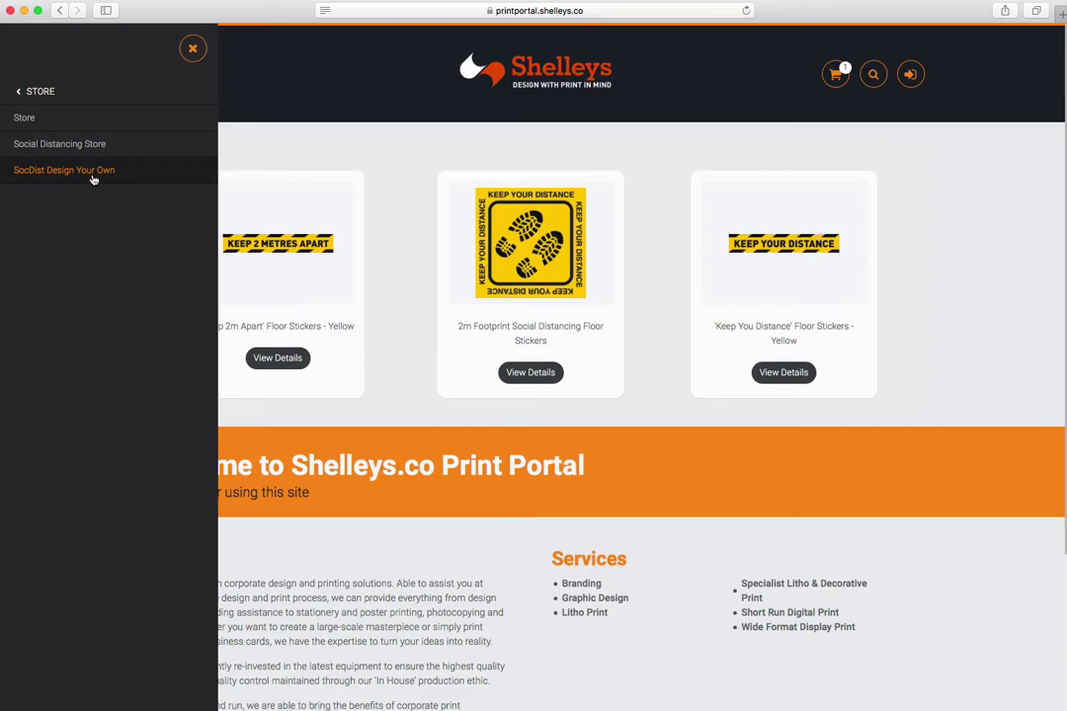
{"action": "left_click", "coordinate": [73, 175]}
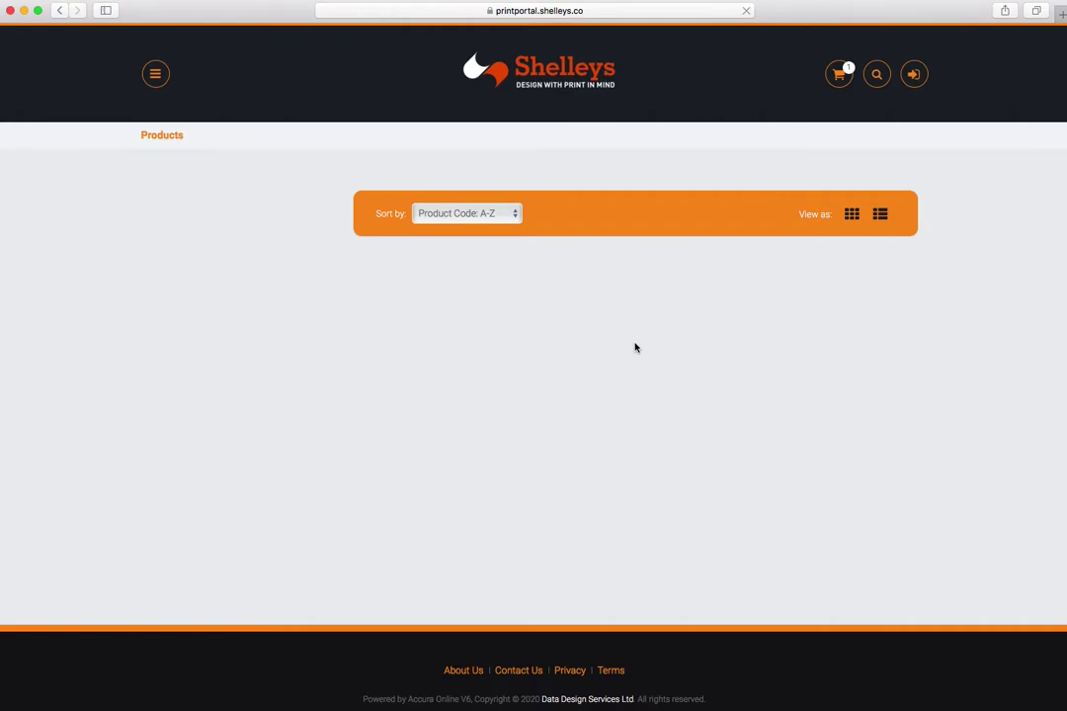
Step: Open the product page of the 2m Footprint Social Distancing Floor Stickers - Design Your Own (2MFOOT-DYO)
{"action": "scroll", "coordinate": [704, 382], "scroll_direction": "down", "scroll_amount": 1}
{"action": "scroll", "coordinate": [704, 382], "scroll_direction": "up", "scroll_amount": 1}
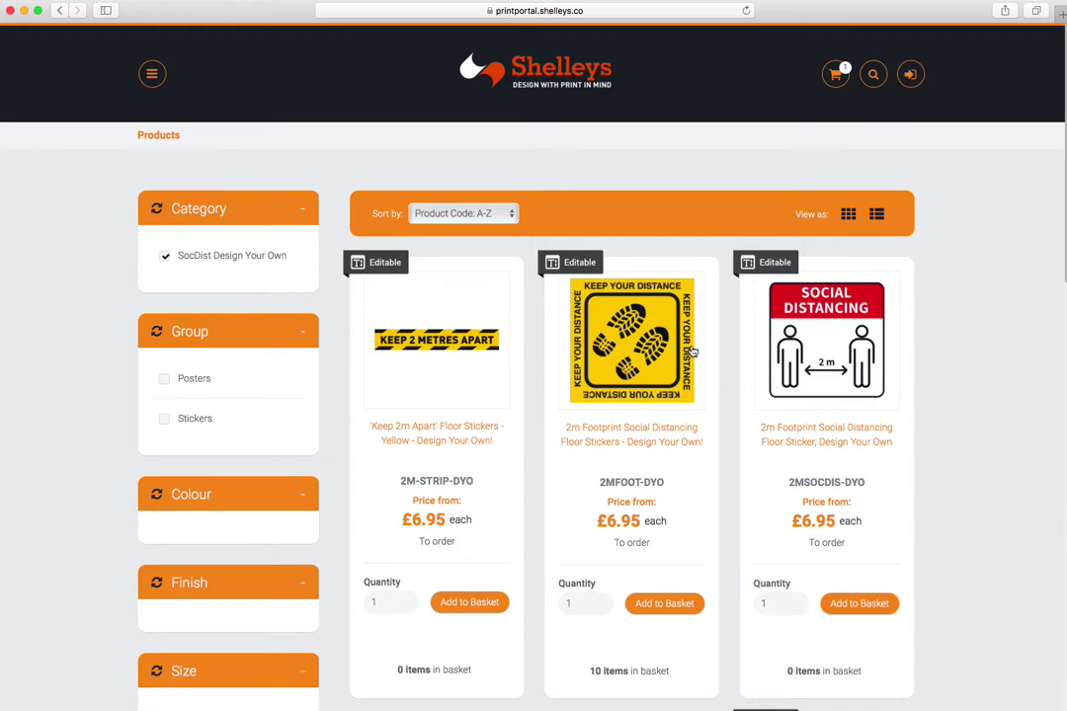
{"action": "scroll", "coordinate": [657, 415], "scroll_direction": "down", "scroll_amount": 1}
{"action": "left_click", "coordinate": [637, 397]}
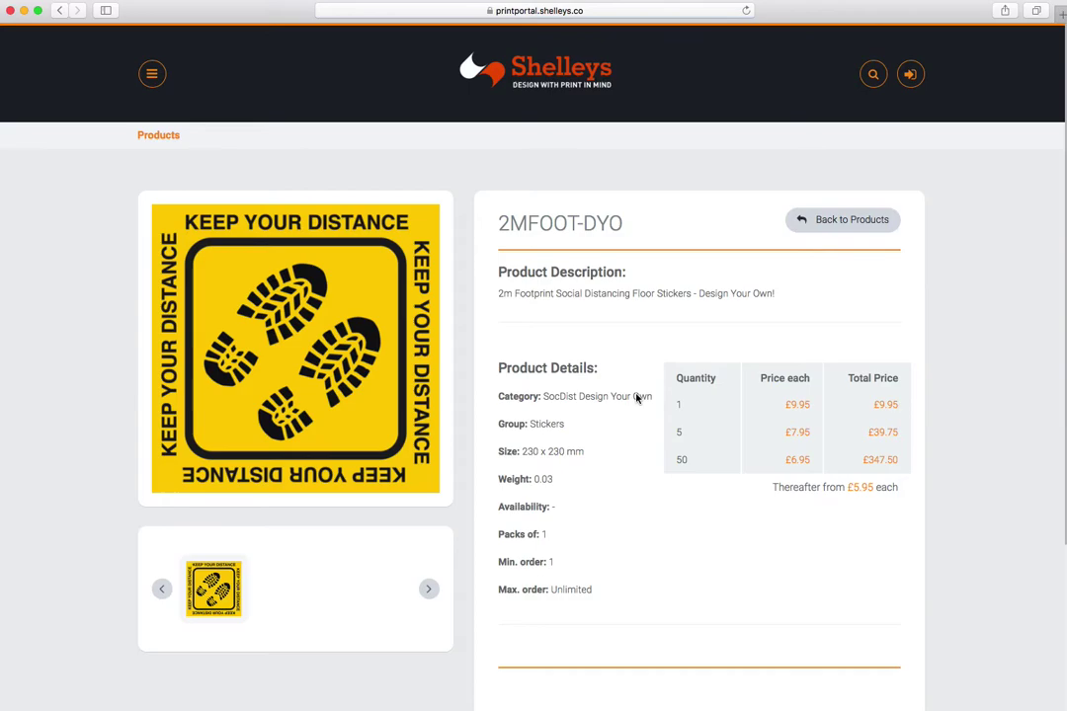
Step: Add the 2MFOOT-DYO floor sticker to the basket and open its artwork for customisation
{"action": "scroll", "coordinate": [637, 398], "scroll_direction": "down", "scroll_amount": 4}
{"action": "left_click", "coordinate": [530, 492]}
{"action": "left_click", "coordinate": [600, 494]}
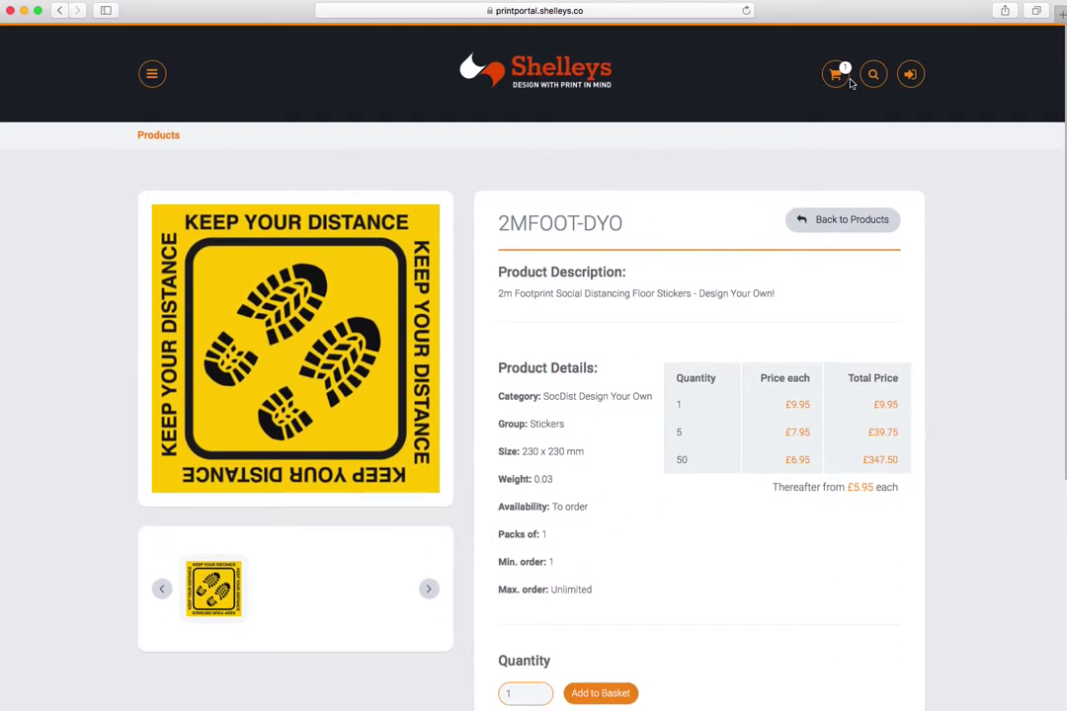
{"action": "mouse_move", "coordinate": [836, 76]}
{"action": "left_click", "coordinate": [827, 220]}
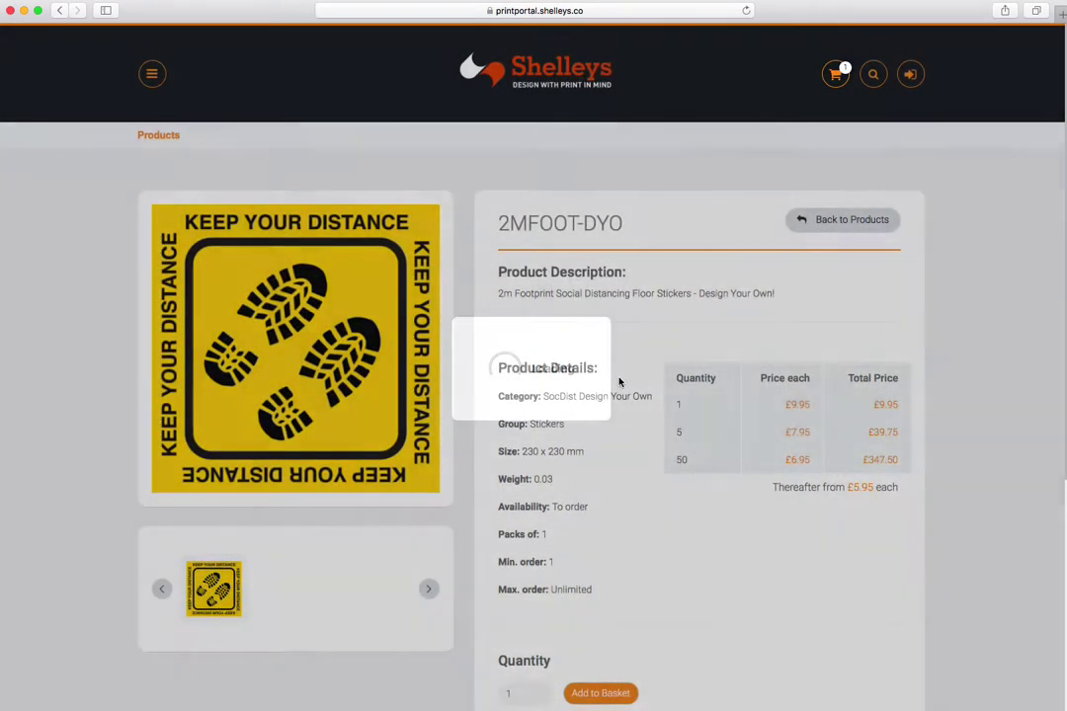
{"action": "scroll", "coordinate": [593, 396], "scroll_direction": "down", "scroll_amount": 5}
{"action": "left_click", "coordinate": [540, 427]}
{"action": "left_click", "coordinate": [614, 427]}
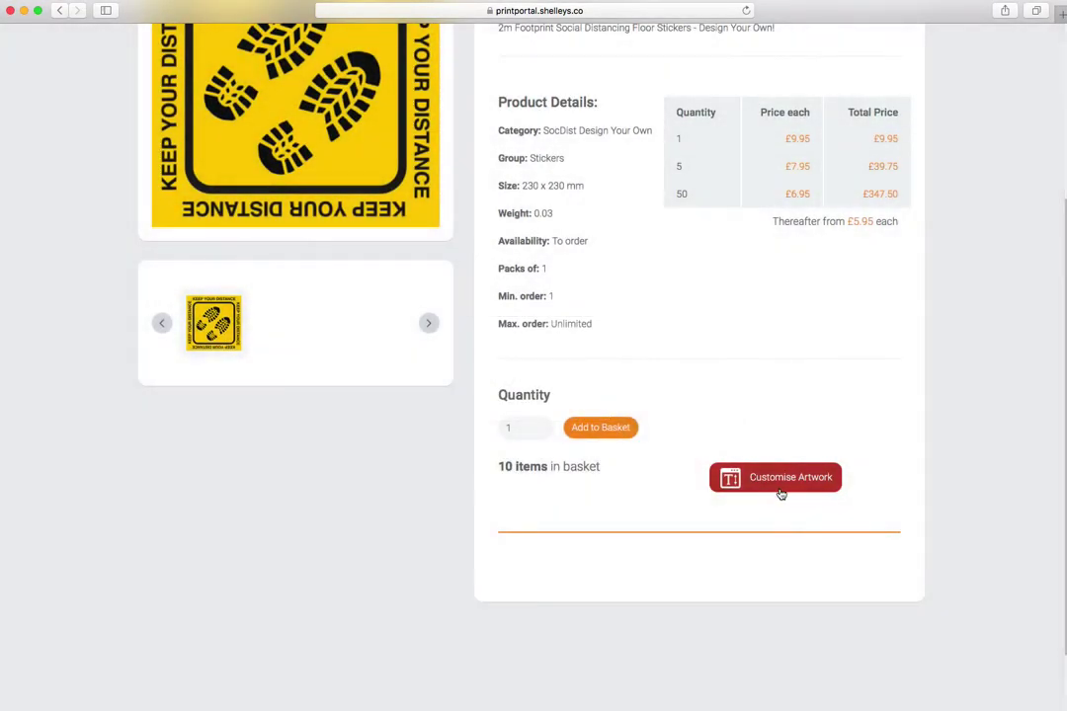
{"action": "left_click", "coordinate": [768, 488]}
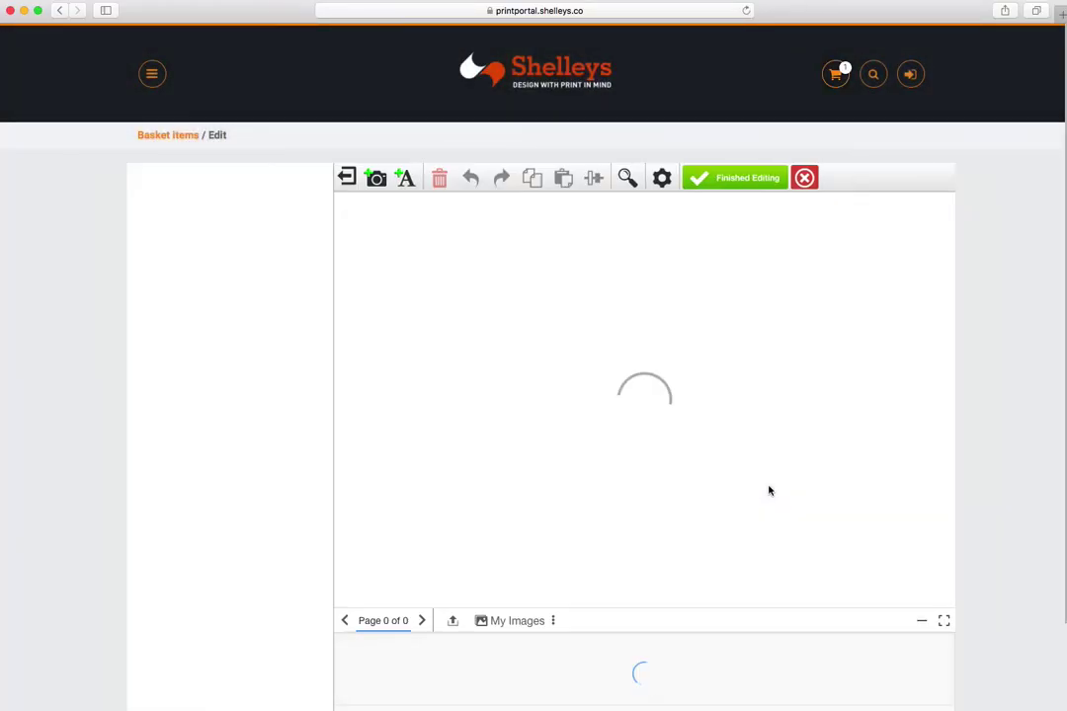
{"action": "scroll", "coordinate": [768, 490], "scroll_direction": "down", "scroll_amount": 2}
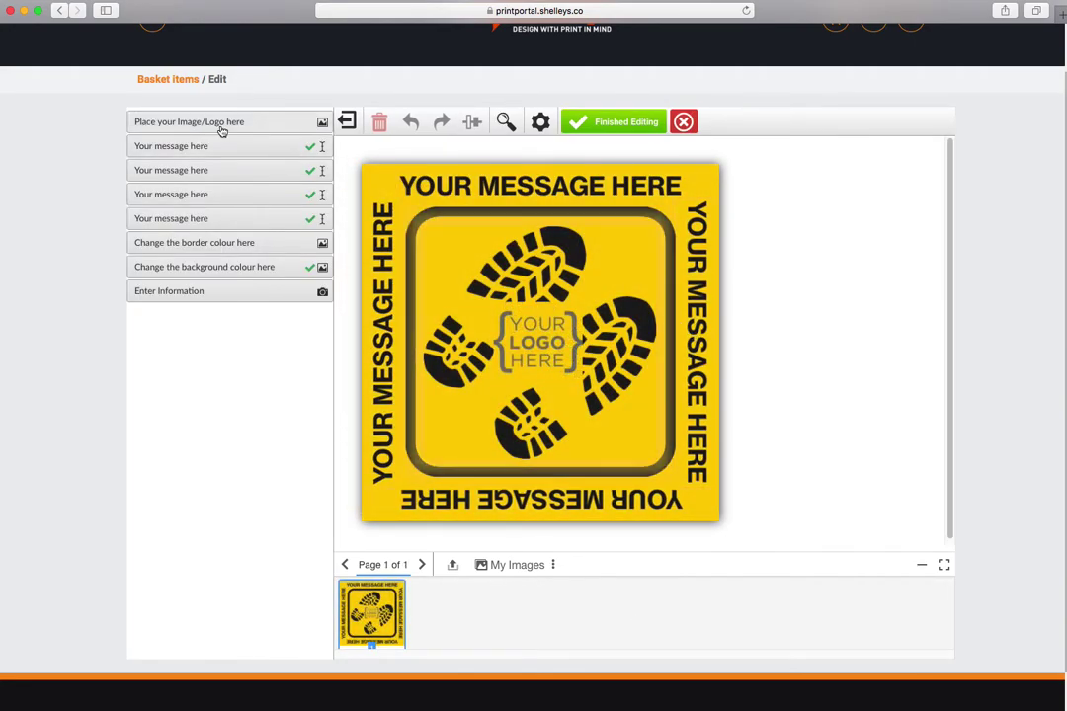
Step: Try the 2m people black.pdf image in the sticker's centre and restore footprints.pdf
{"action": "left_click", "coordinate": [222, 131]}
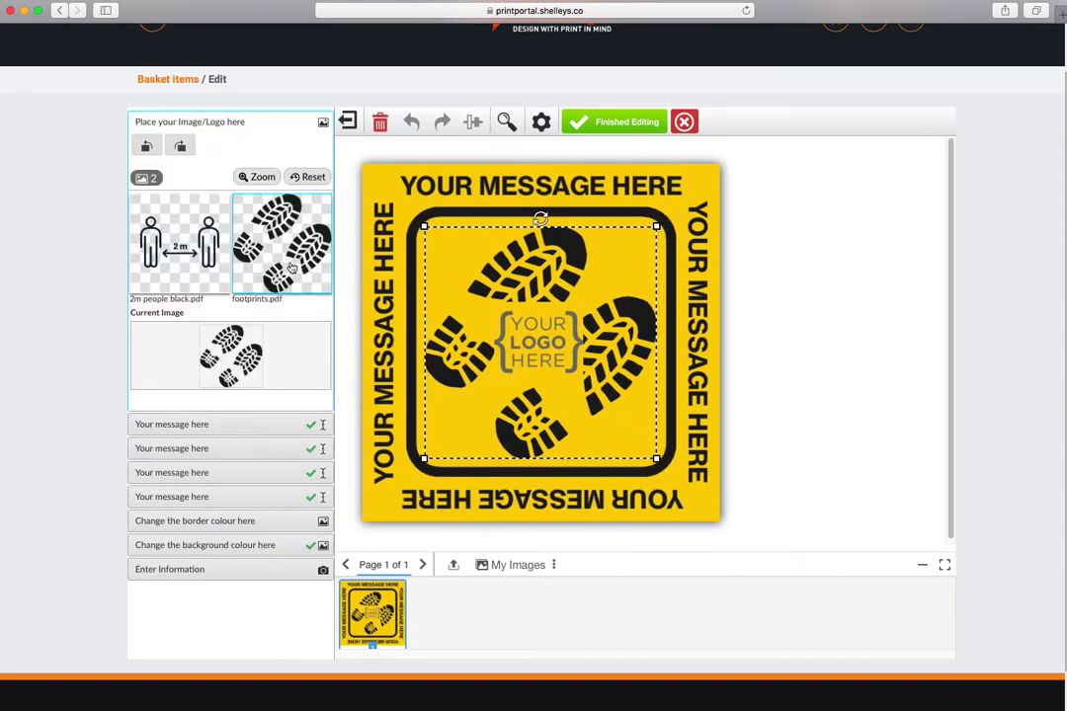
{"action": "left_click", "coordinate": [194, 264]}
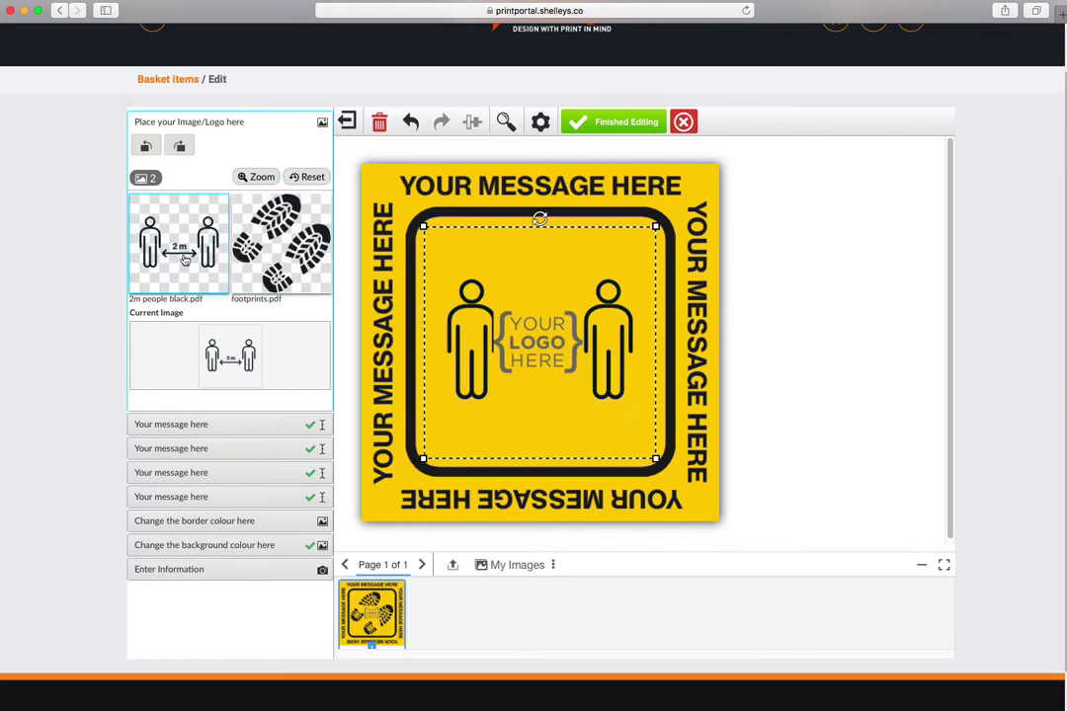
{"action": "left_click", "coordinate": [281, 240]}
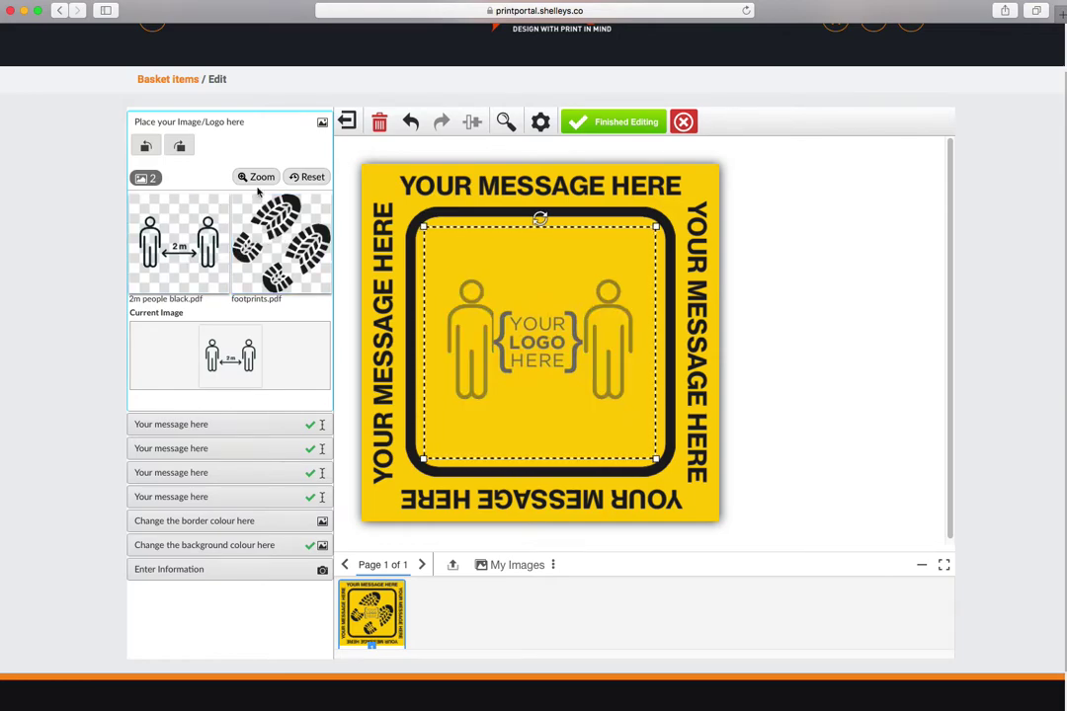
{"action": "left_click", "coordinate": [240, 125]}
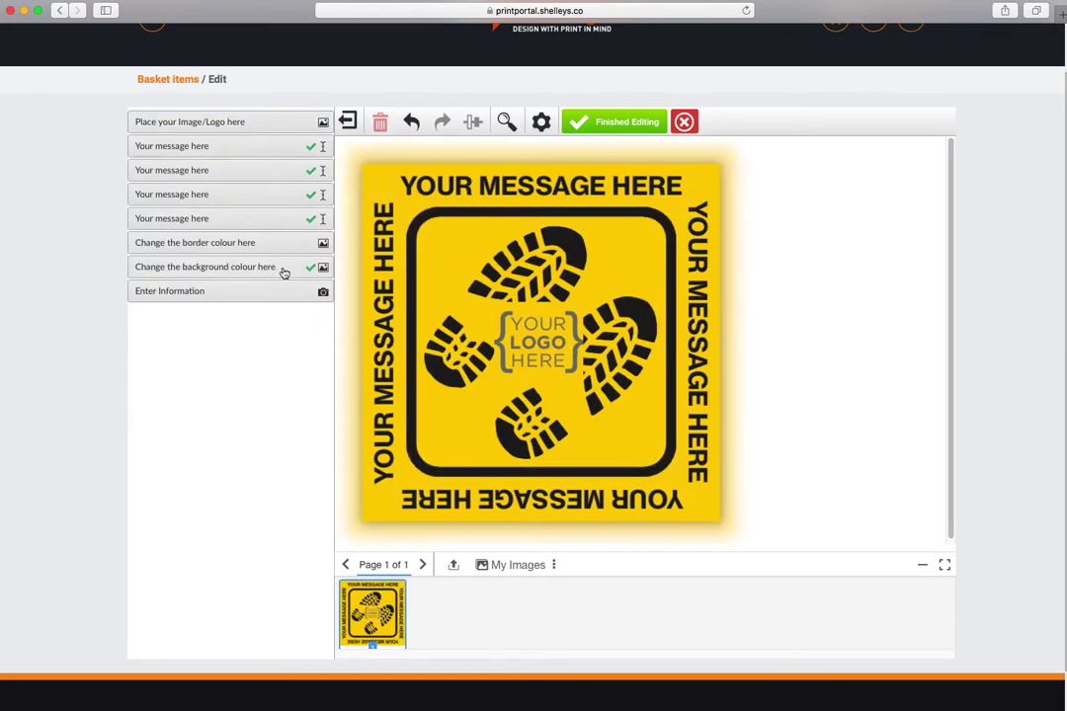
Step: Try the red and grey backgrounds on the sticker and restore orange background.pdf
{"action": "left_click", "coordinate": [280, 294]}
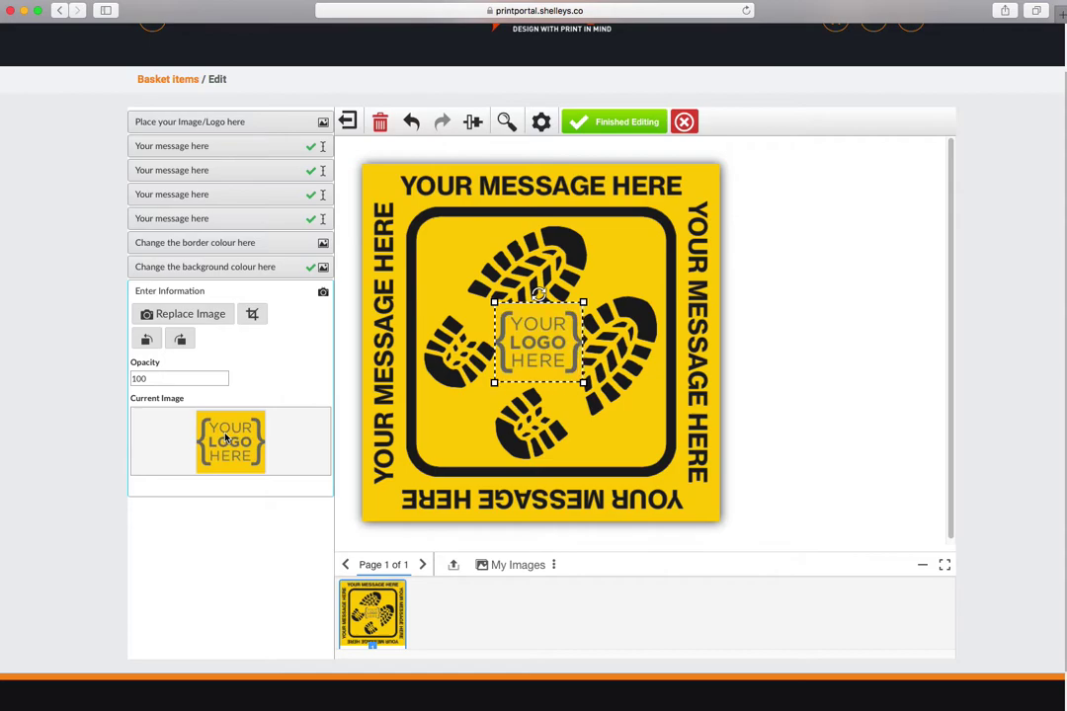
{"action": "left_click", "coordinate": [240, 267]}
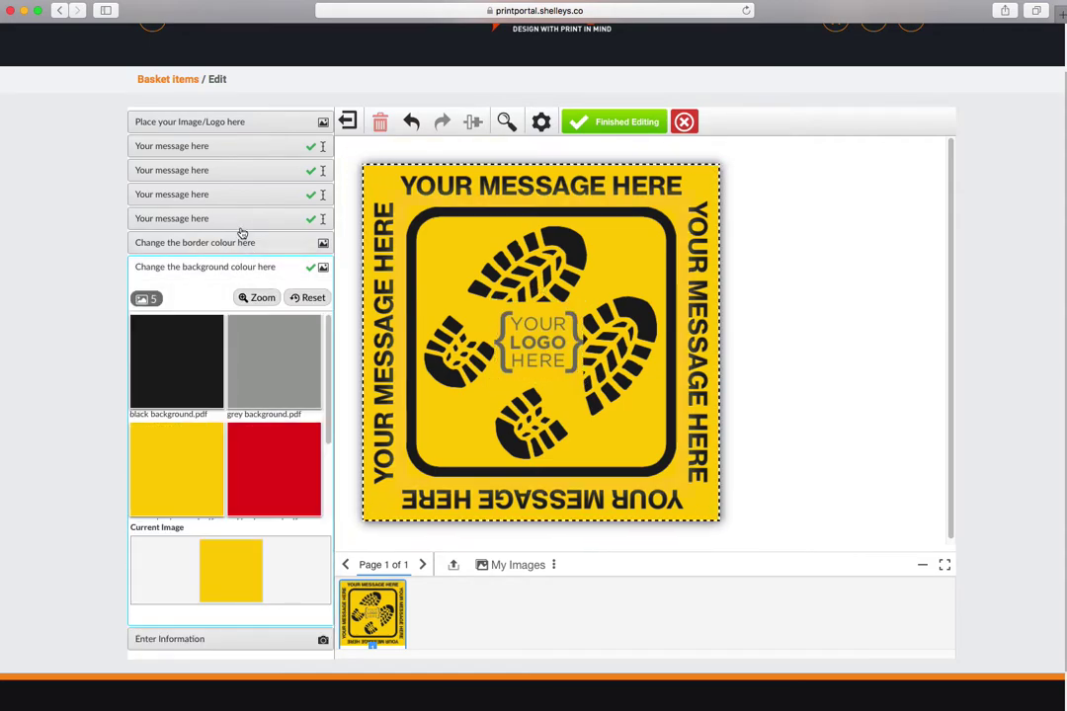
{"action": "left_click", "coordinate": [300, 467]}
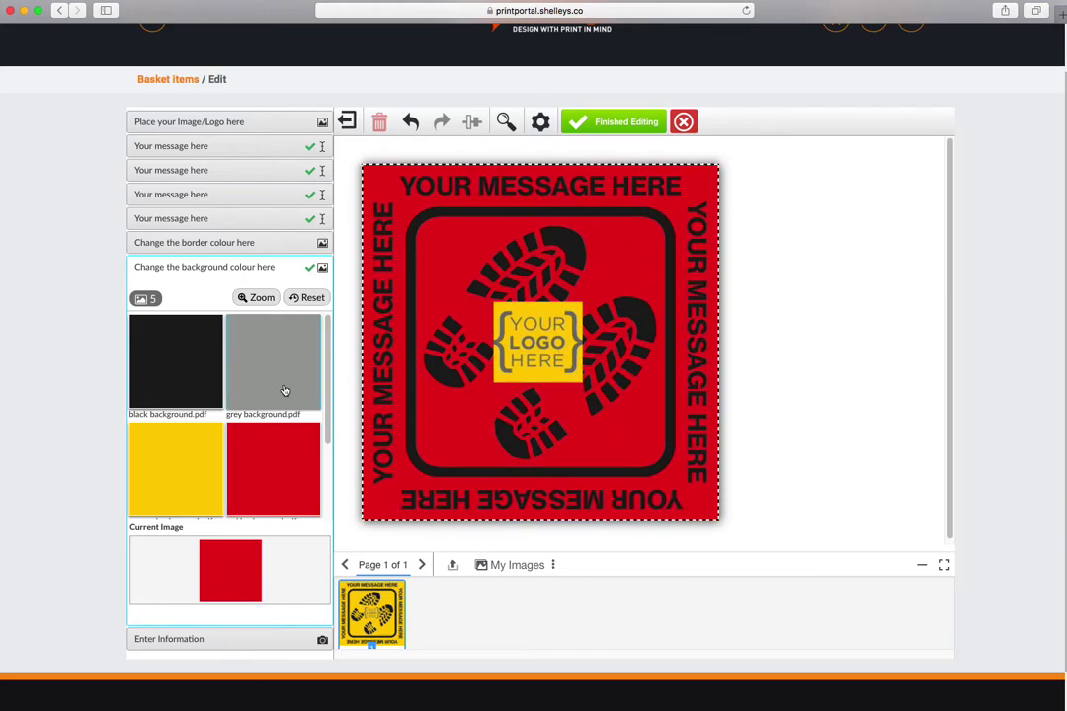
{"action": "left_click", "coordinate": [284, 391]}
{"action": "scroll", "coordinate": [267, 415], "scroll_direction": "down", "scroll_amount": 3}
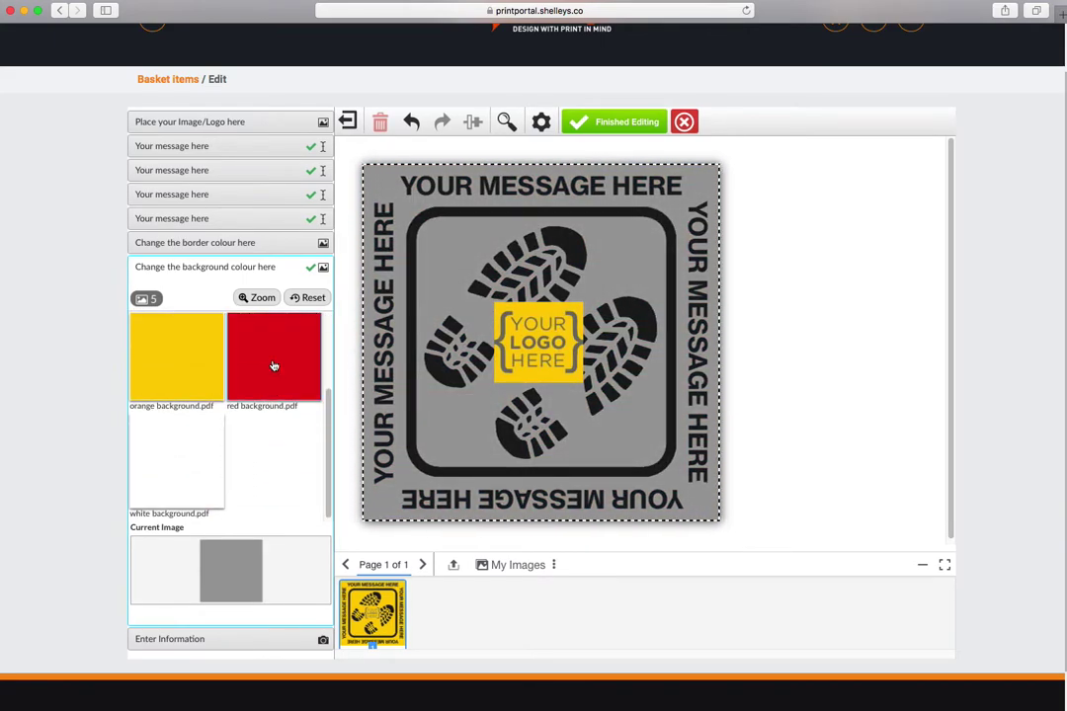
{"action": "scroll", "coordinate": [217, 425], "scroll_direction": "up", "scroll_amount": 2}
{"action": "left_click", "coordinate": [196, 437]}
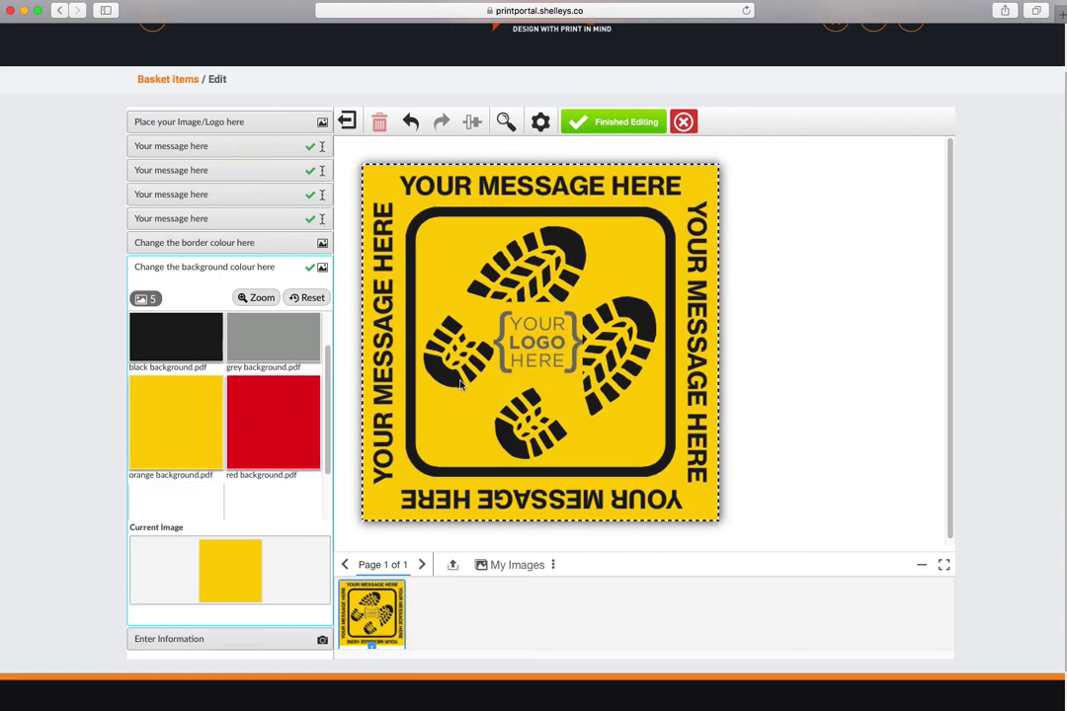
{"action": "scroll", "coordinate": [268, 432], "scroll_direction": "up", "scroll_amount": 1}
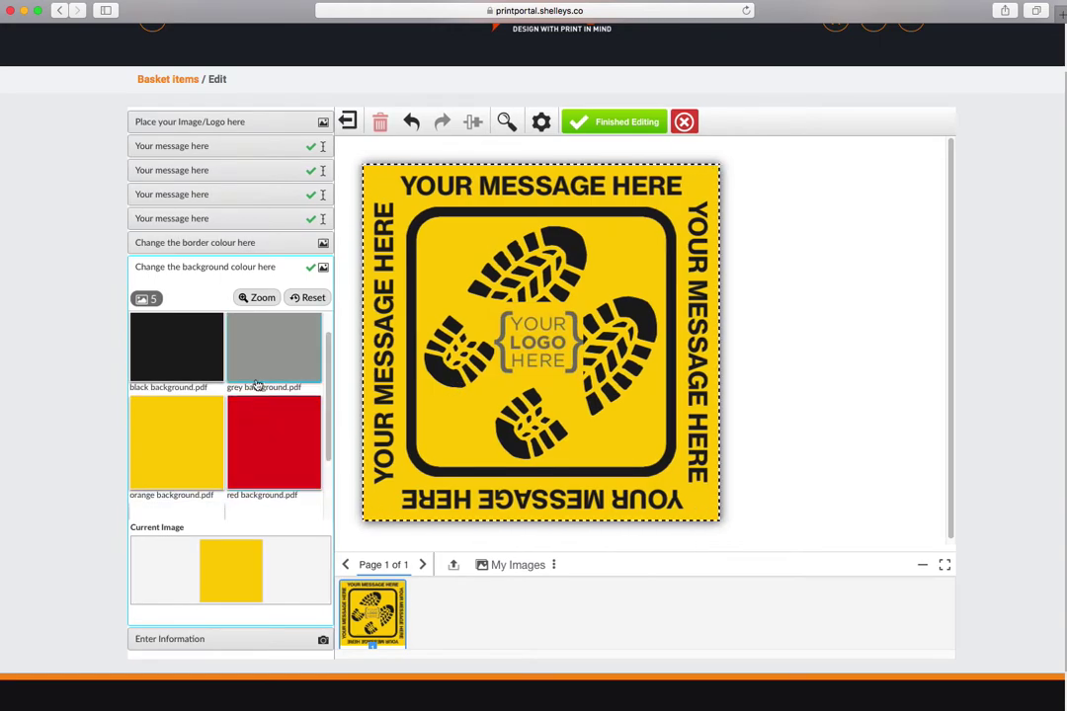
{"action": "left_click", "coordinate": [203, 262]}
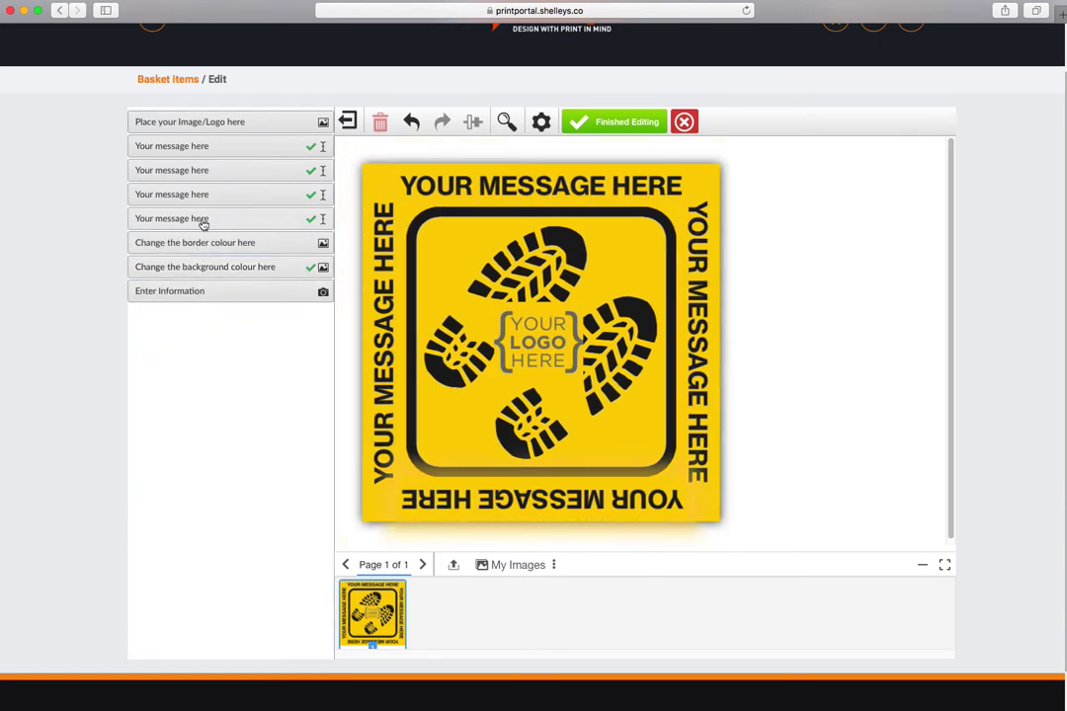
Step: Replace the message along the sticker's left edge with "PLEASE KEEP 2M DISTANCE"
{"action": "left_click", "coordinate": [202, 226]}
{"action": "double_click", "coordinate": [230, 252]}
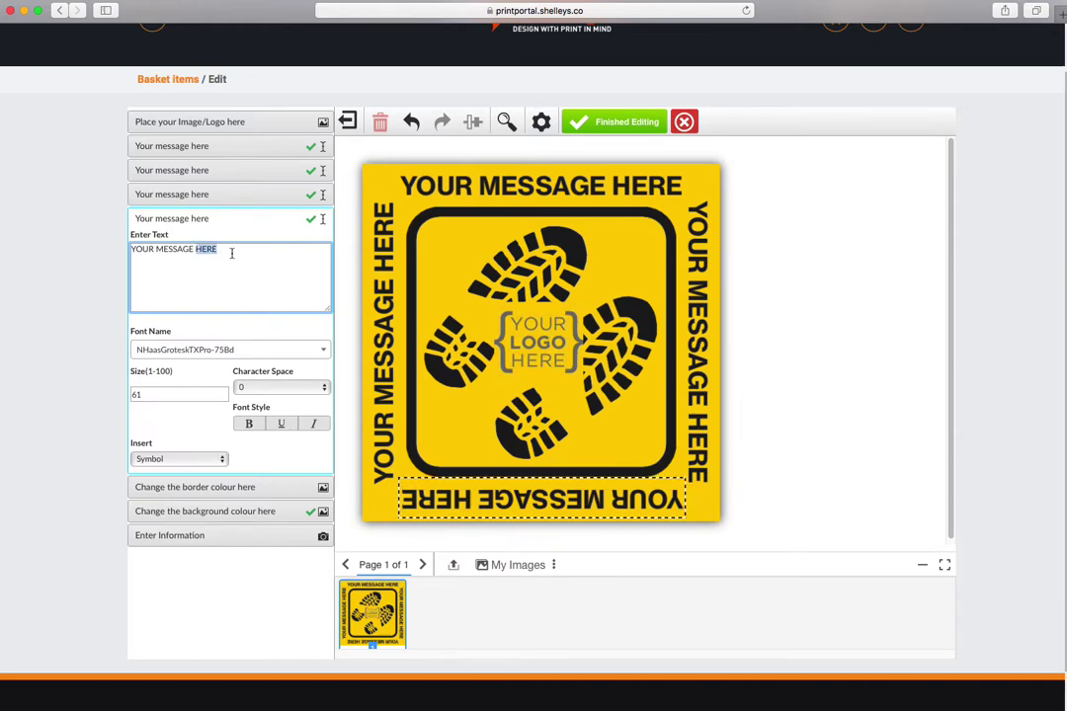
{"action": "left_click", "coordinate": [209, 146]}
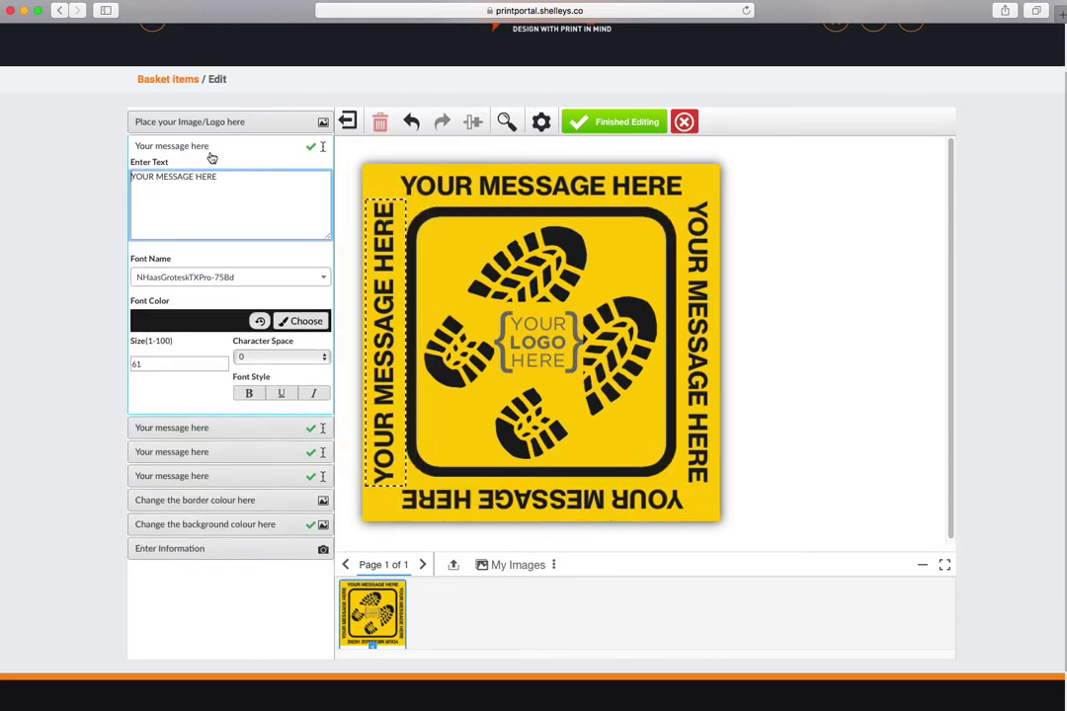
{"action": "triple_click", "coordinate": [228, 185]}
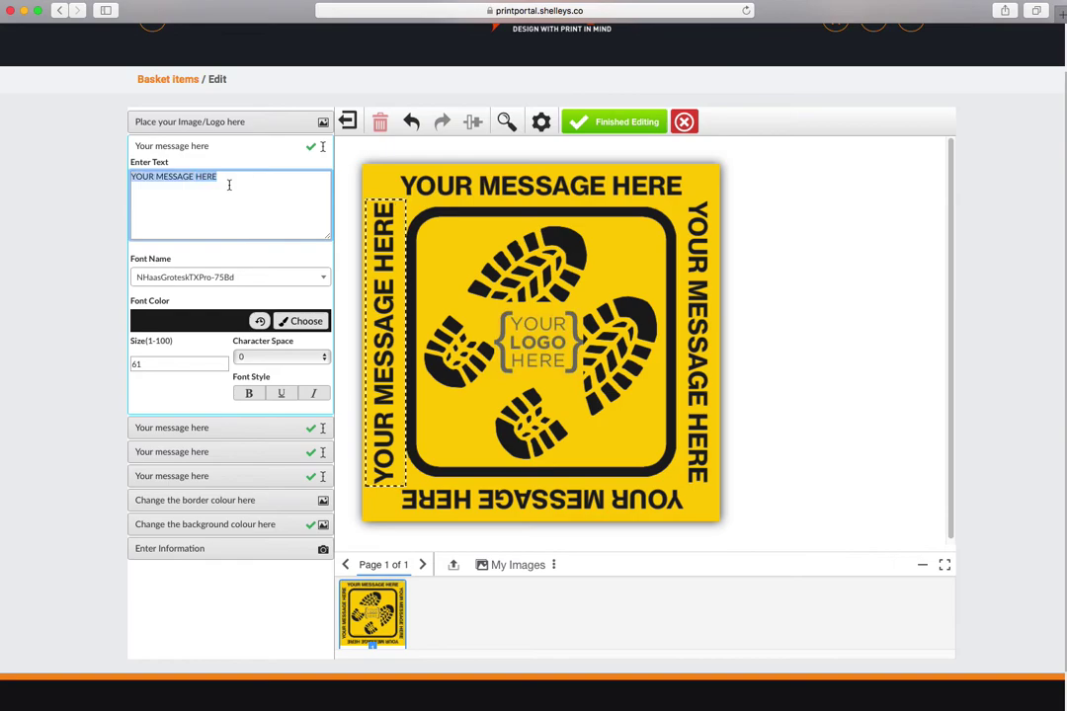
{"action": "type", "text": "PLEASE KEEP 2M"}
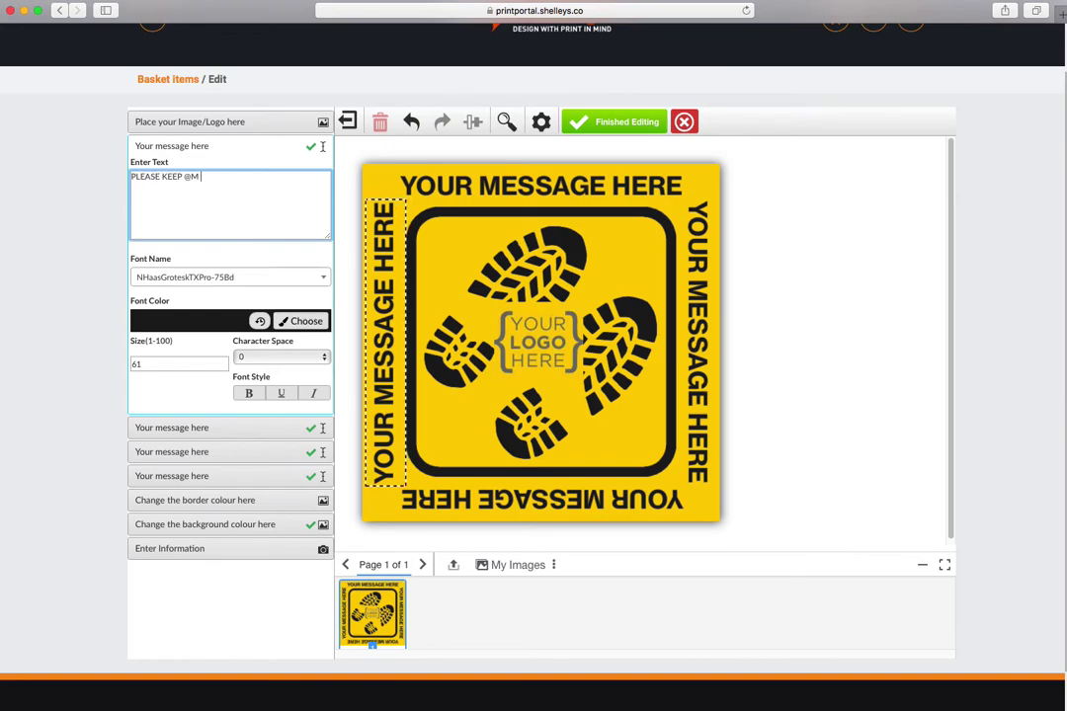
{"action": "key", "text": "BackSpace"}
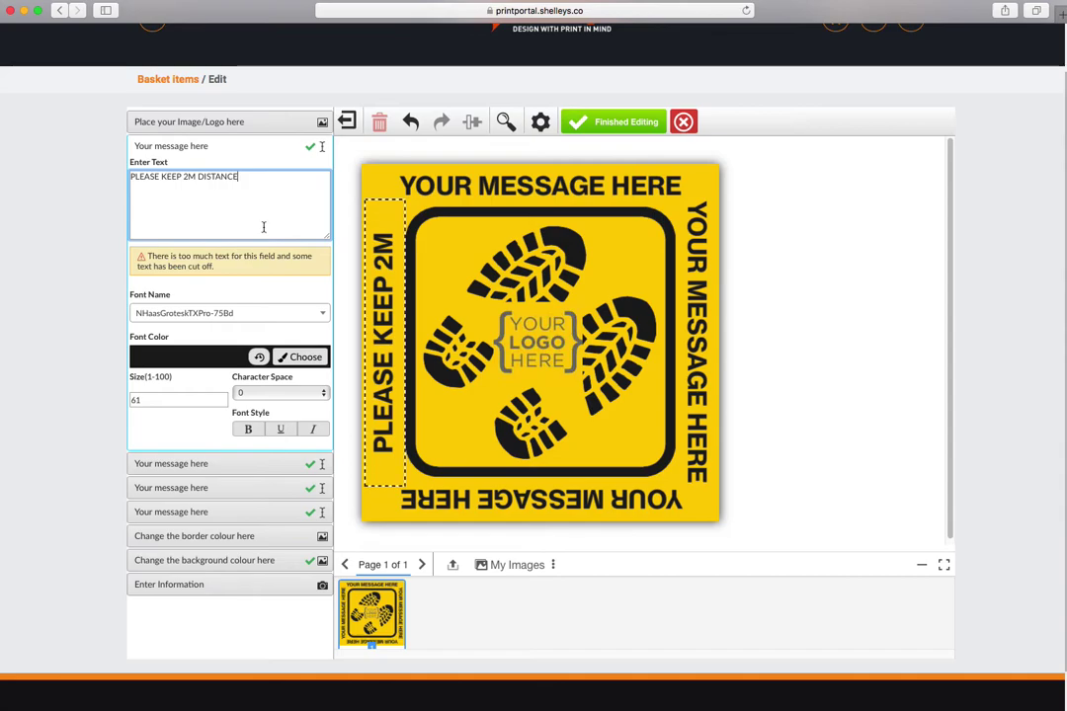
Step: Set the font size of the "PLEASE KEEP 2M DISTANCE" message to 50
{"action": "double_click", "coordinate": [159, 402]}
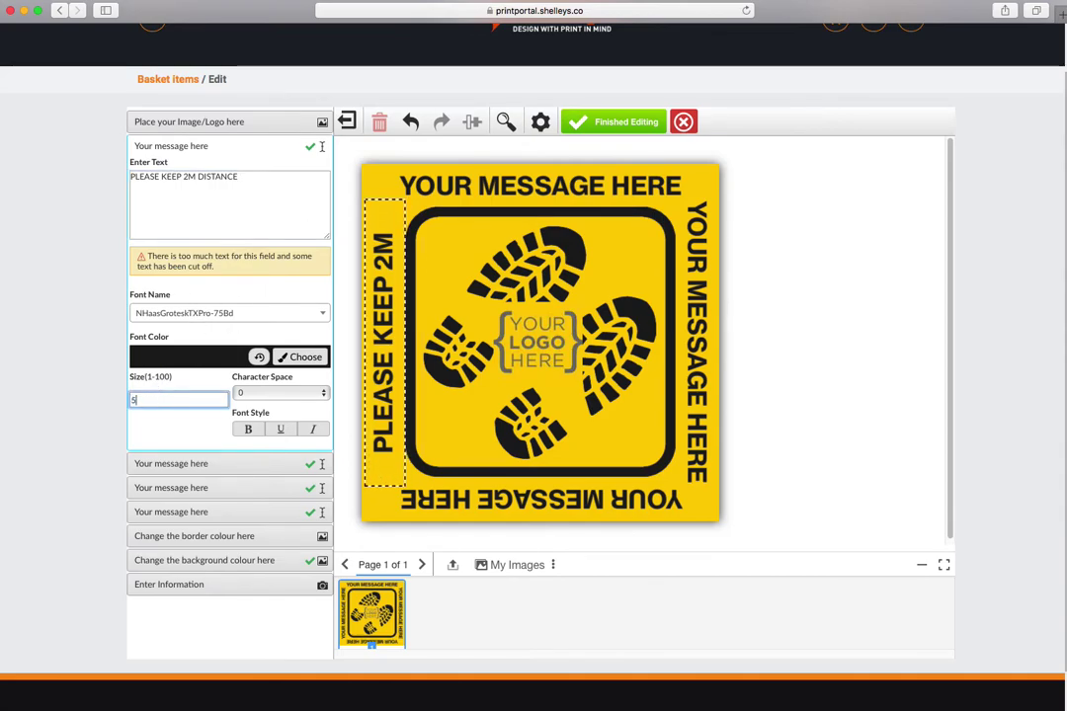
{"action": "type", "text": "50"}
{"action": "left_click", "coordinate": [174, 428]}
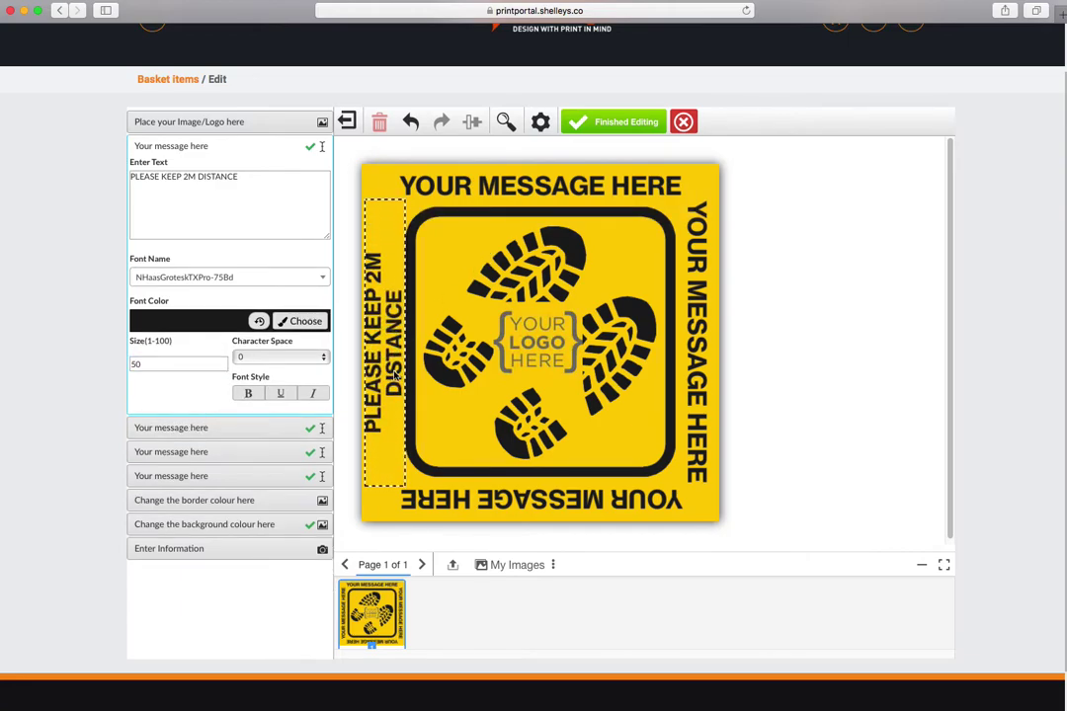
{"action": "scroll", "coordinate": [393, 375], "scroll_direction": "up", "scroll_amount": 1}
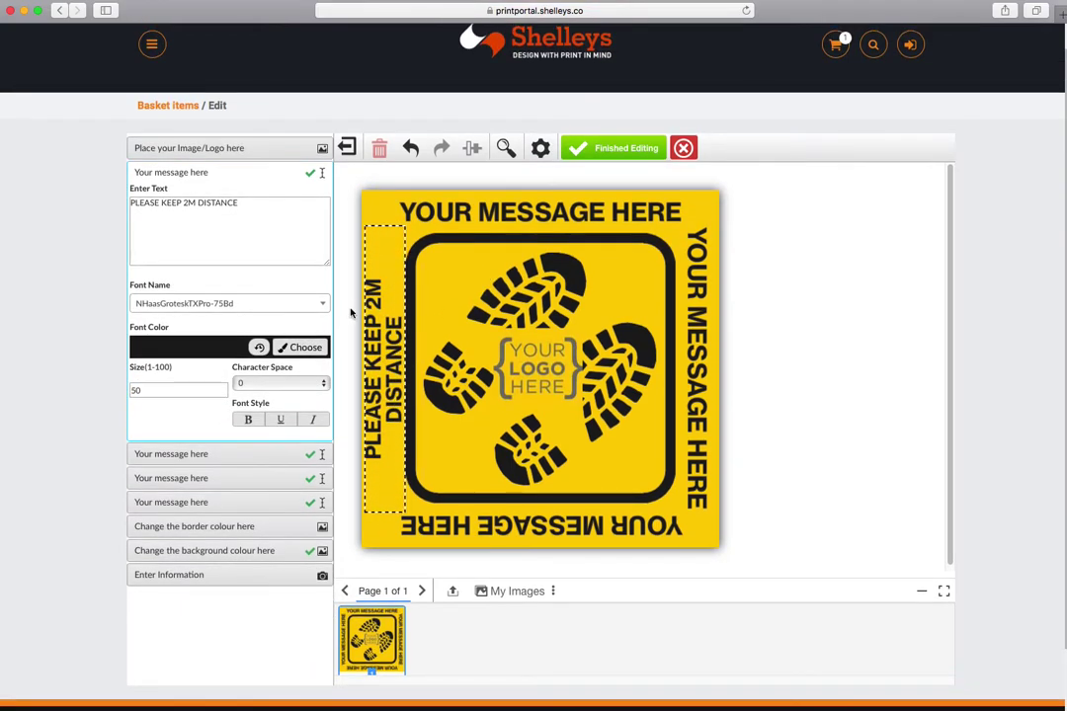
{"action": "scroll", "coordinate": [329, 339], "scroll_direction": "down", "scroll_amount": 1}
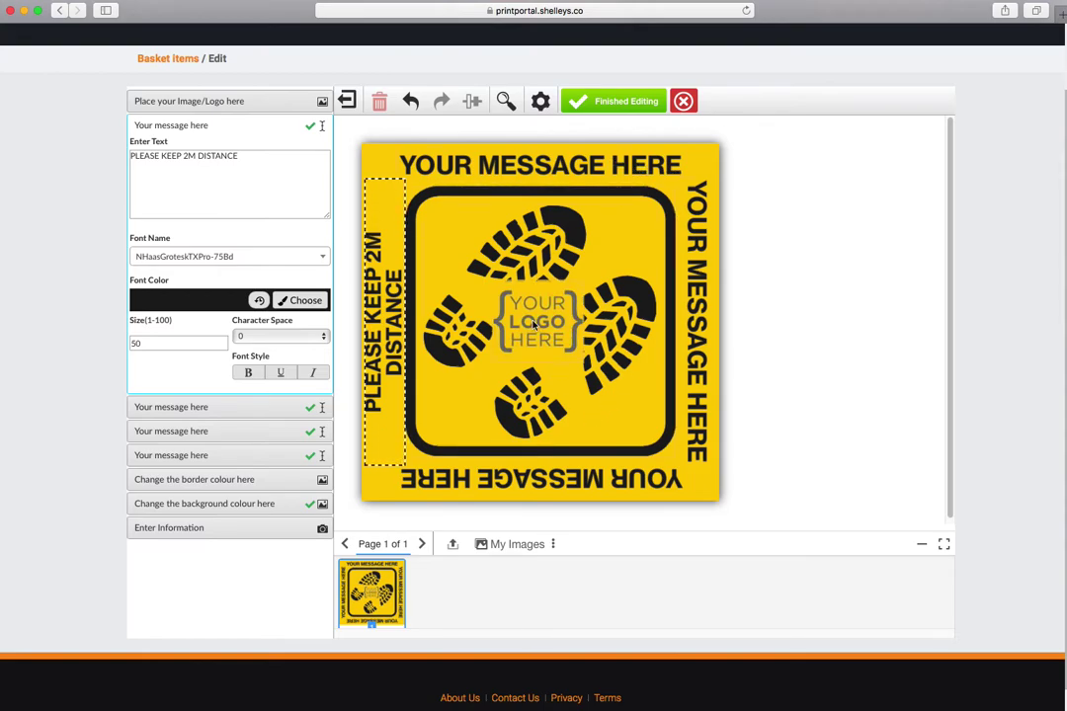
Step: Look over the available border colours for the sticker without changing the border
{"action": "left_click", "coordinate": [255, 480]}
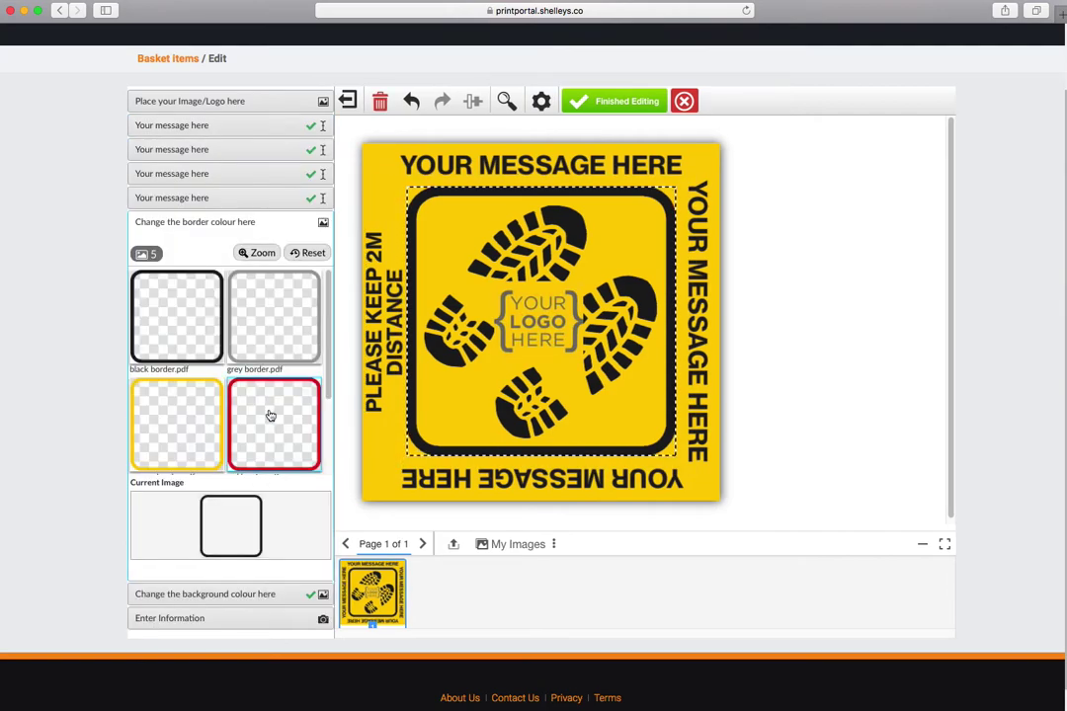
{"action": "left_click", "coordinate": [238, 220]}
{"action": "scroll", "coordinate": [435, 284], "scroll_direction": "down", "scroll_amount": 1}
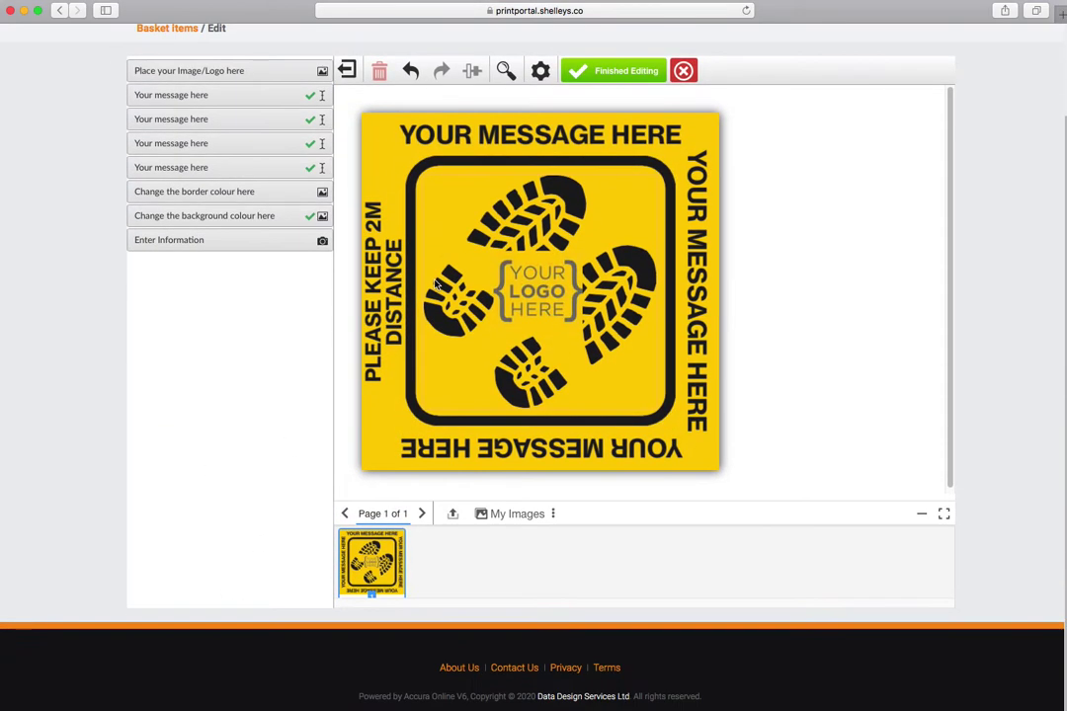
Step: Finish editing the sticker, review its preview, accept the conditions and save the artwork to the basket
{"action": "scroll", "coordinate": [436, 285], "scroll_direction": "up", "scroll_amount": 3}
{"action": "left_click", "coordinate": [619, 185]}
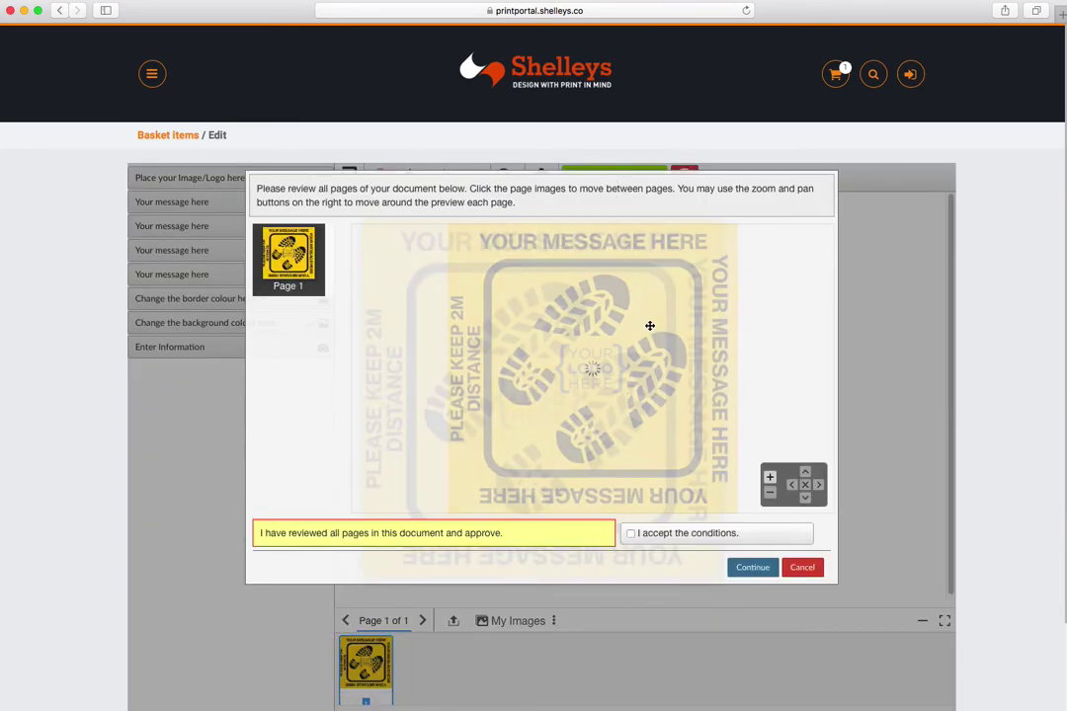
{"action": "scroll", "coordinate": [706, 364], "scroll_direction": "up", "scroll_amount": 5}
{"action": "scroll", "coordinate": [684, 328], "scroll_direction": "down", "scroll_amount": 5}
{"action": "scroll", "coordinate": [682, 330], "scroll_direction": "up", "scroll_amount": 5}
{"action": "scroll", "coordinate": [691, 336], "scroll_direction": "down", "scroll_amount": 5}
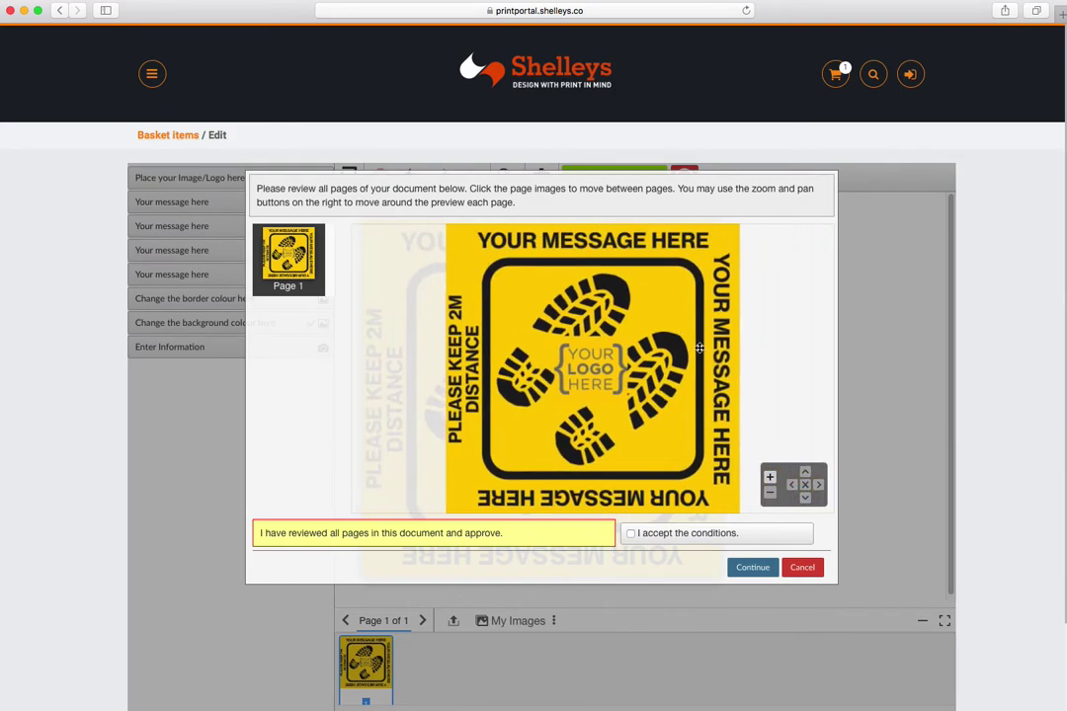
{"action": "left_click", "coordinate": [630, 535]}
{"action": "left_click", "coordinate": [746, 568]}
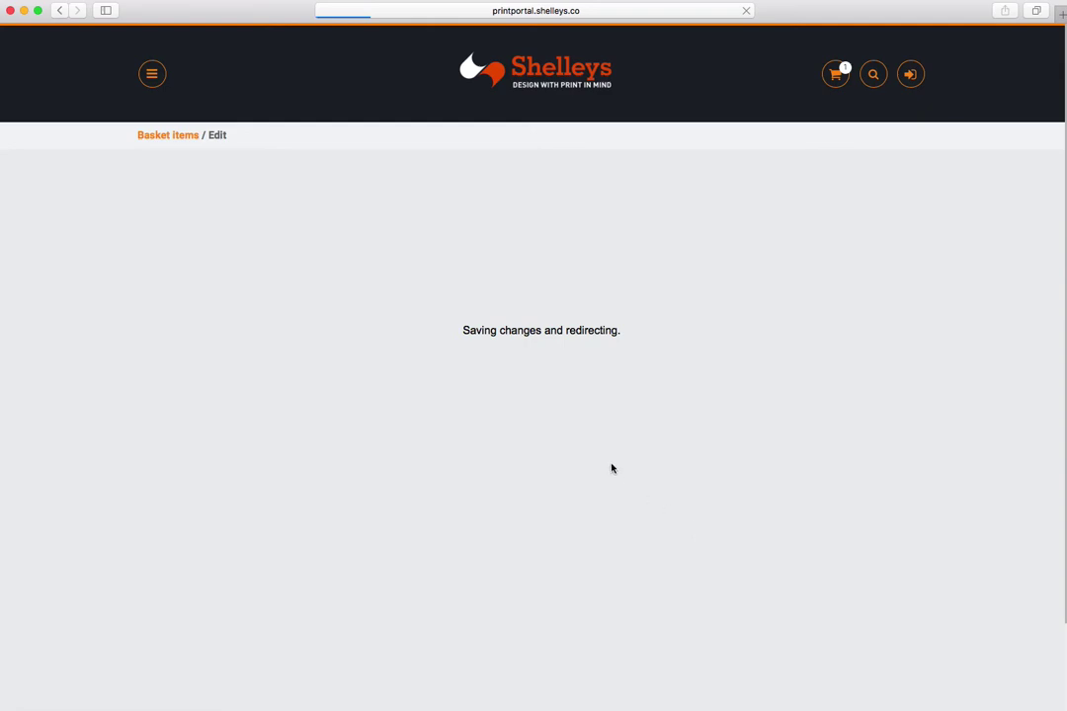
Step: Proceed from the shopping basket to the checkout's account verification, and return to the portal's home page
{"action": "scroll", "coordinate": [612, 468], "scroll_direction": "down", "scroll_amount": 2}
{"action": "scroll", "coordinate": [610, 470], "scroll_direction": "up", "scroll_amount": 2}
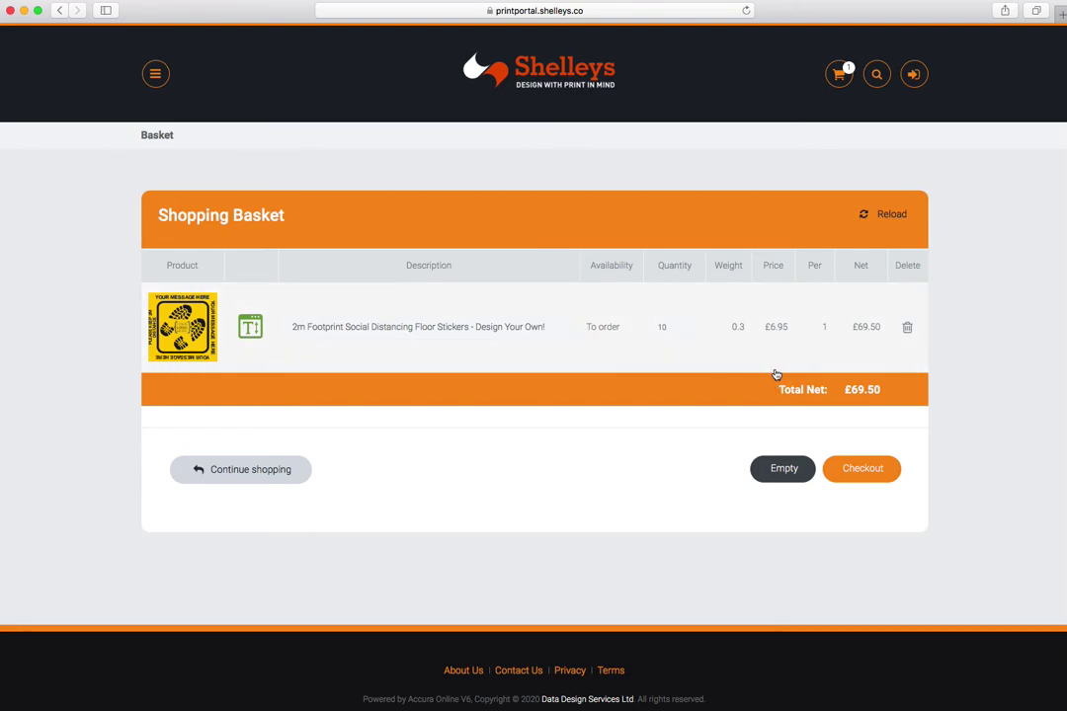
{"action": "left_click", "coordinate": [861, 476]}
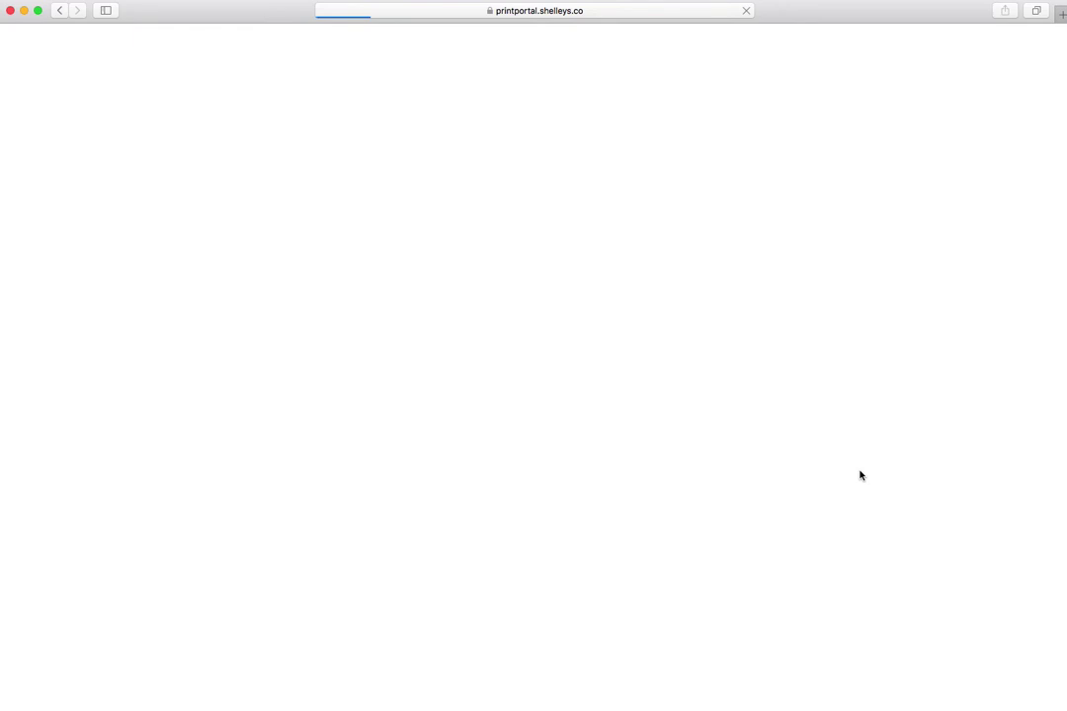
{"action": "scroll", "coordinate": [864, 466], "scroll_direction": "down", "scroll_amount": 1}
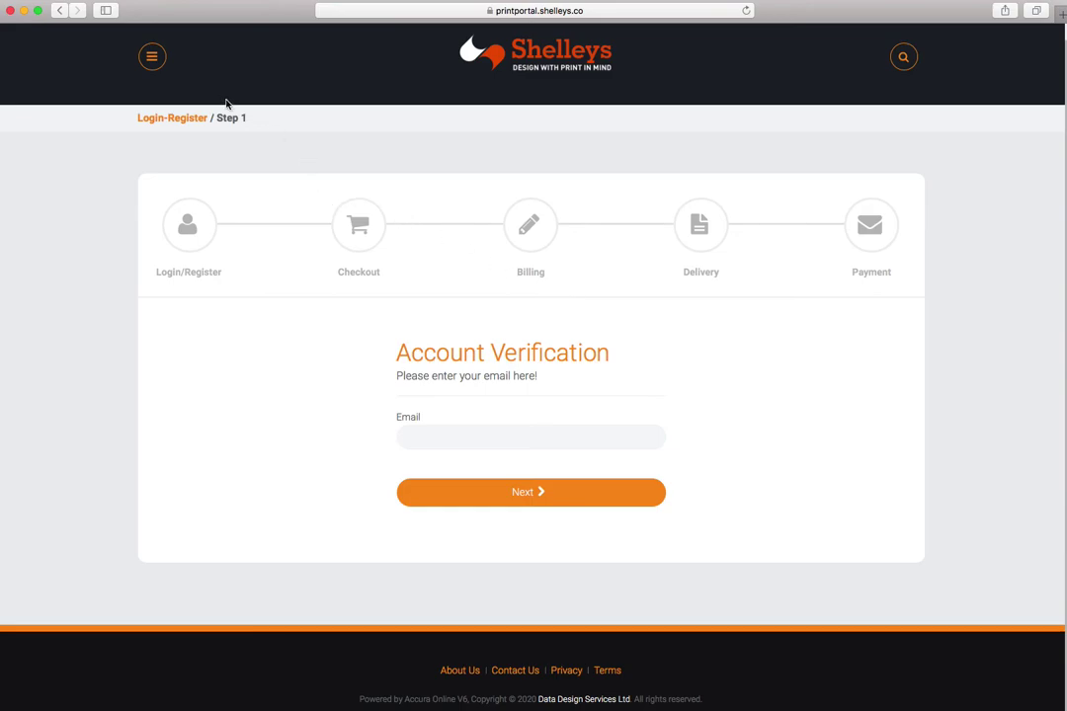
{"action": "left_click", "coordinate": [459, 69]}
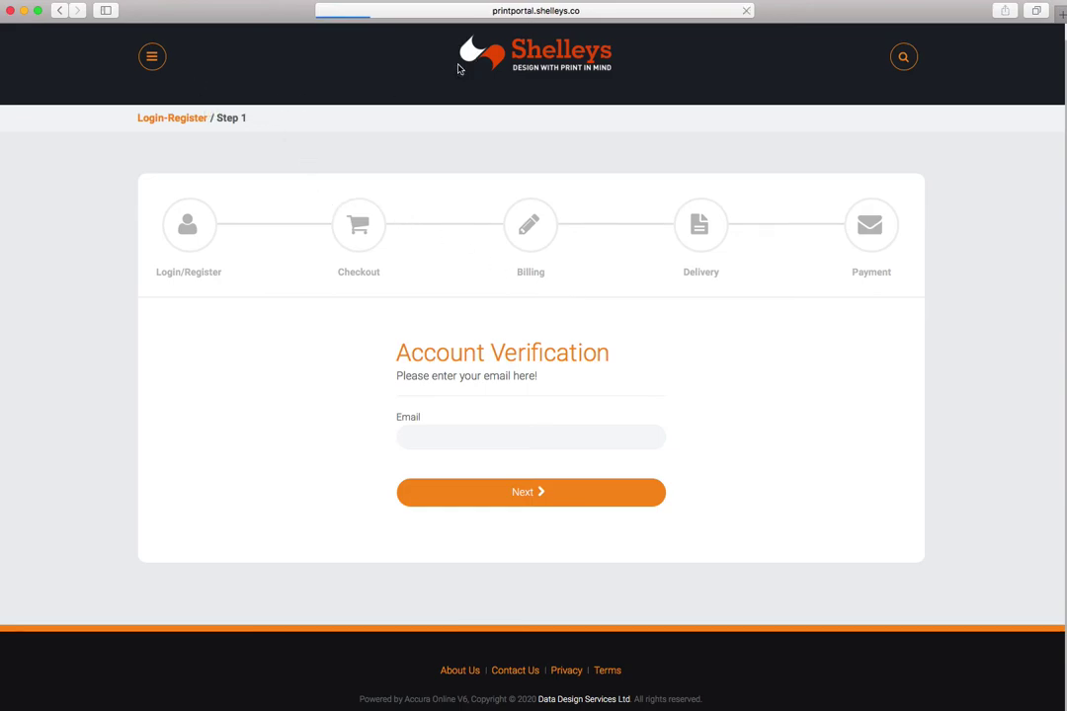